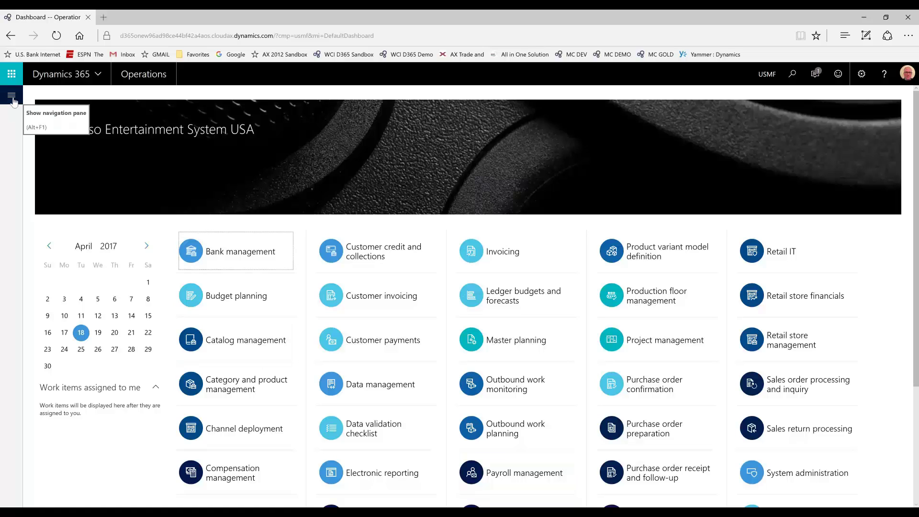
- Open the Load planning workbench in Warehouse management and show its sales lines
{"action": "left_click", "coordinate": [11, 97]}
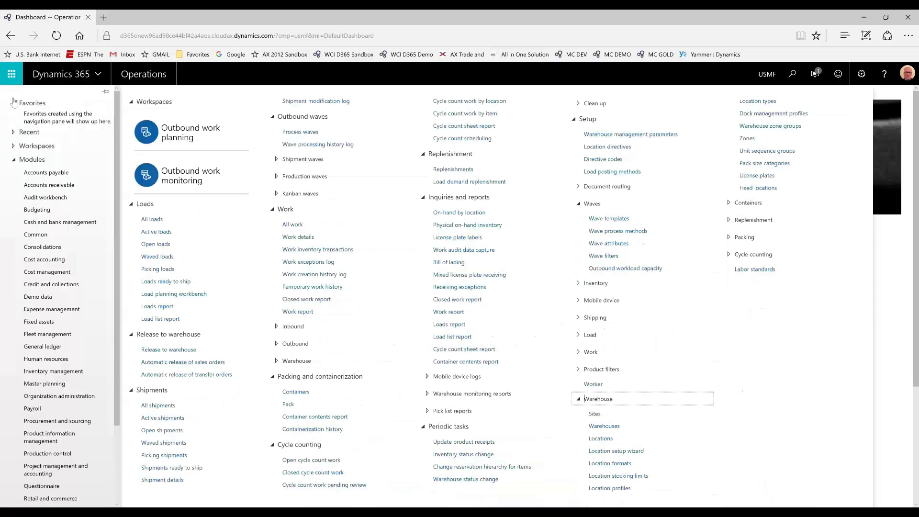
{"action": "left_click", "coordinate": [210, 298]}
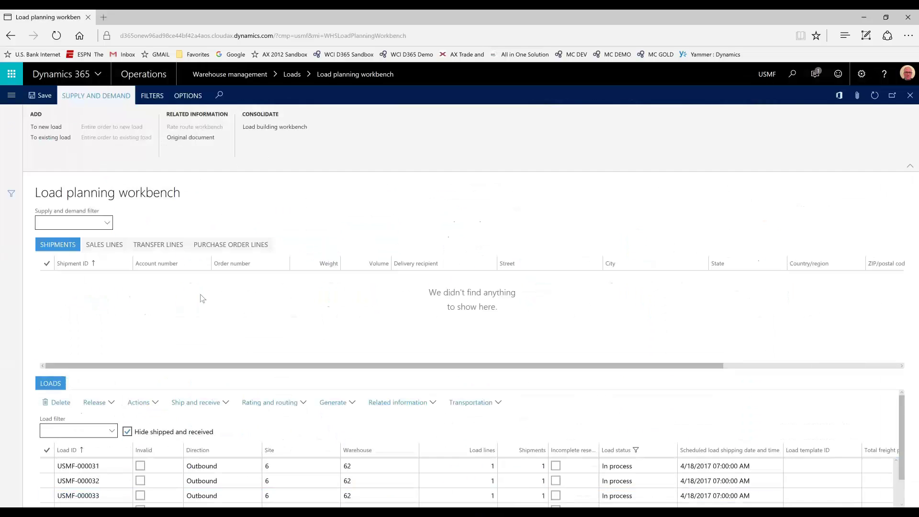
{"action": "left_click", "coordinate": [106, 245]}
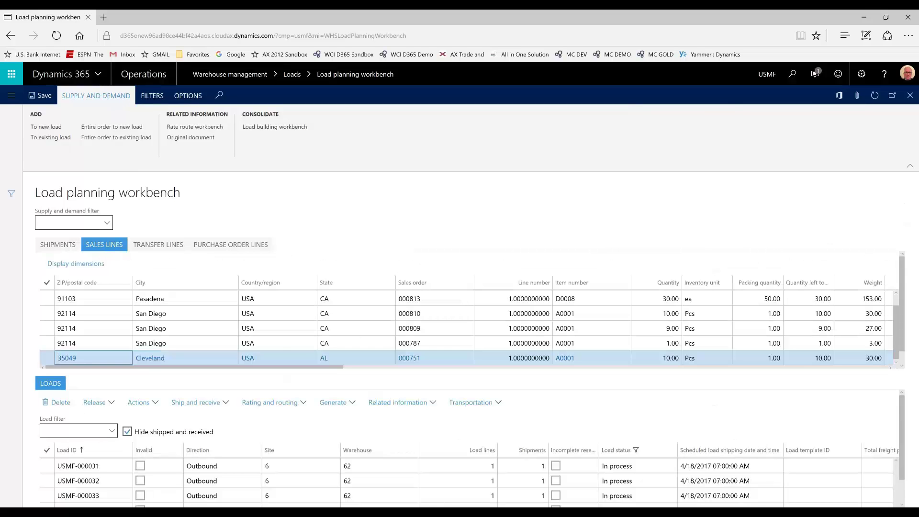
{"action": "left_click", "coordinate": [263, 365]}
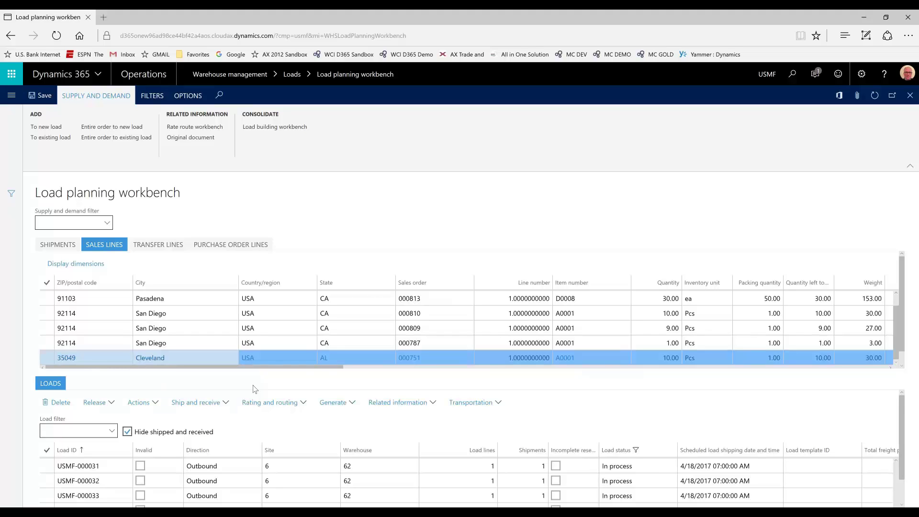
- Add the two Pasadena sales lines, items D0008 and D0010, to a new load using the 20' Container load template
{"action": "scroll", "coordinate": [896, 303], "scroll_direction": "up", "scroll_amount": 1}
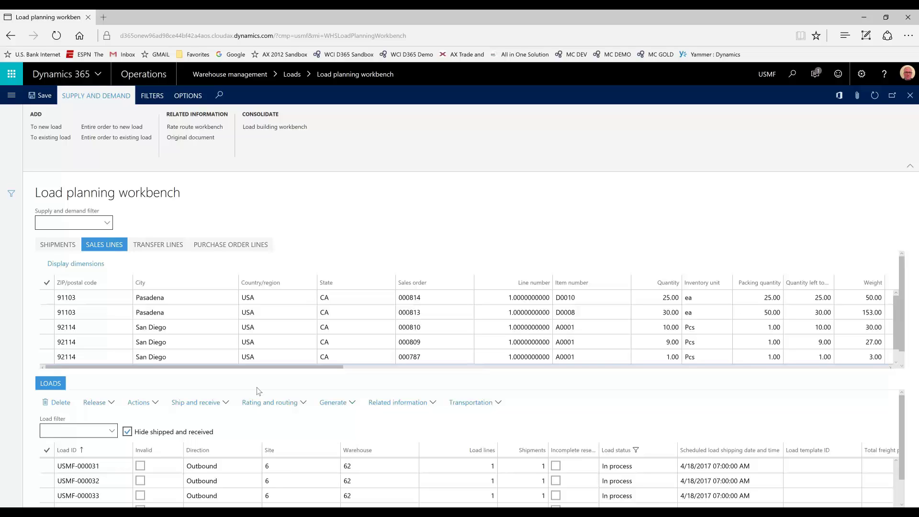
{"action": "left_click", "coordinate": [46, 297]}
{"action": "left_click", "coordinate": [47, 312]}
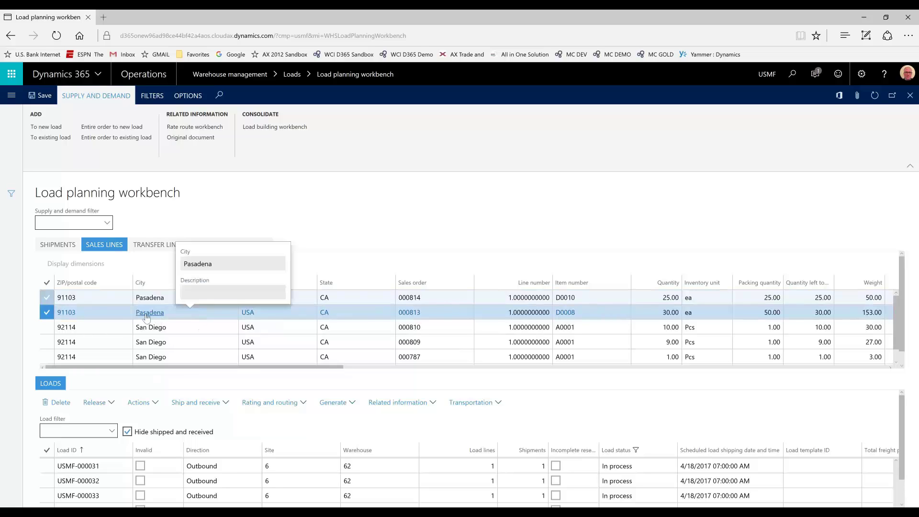
{"action": "left_click", "coordinate": [52, 127]}
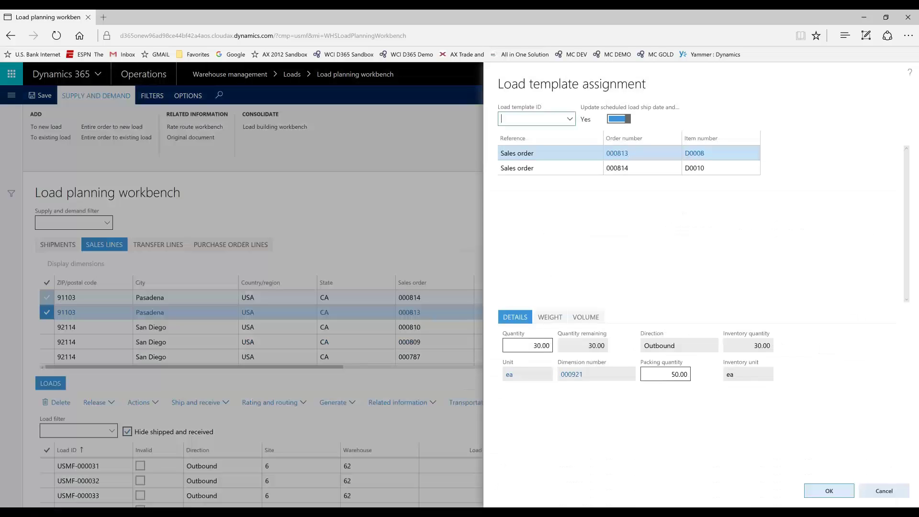
{"action": "left_click", "coordinate": [570, 119]}
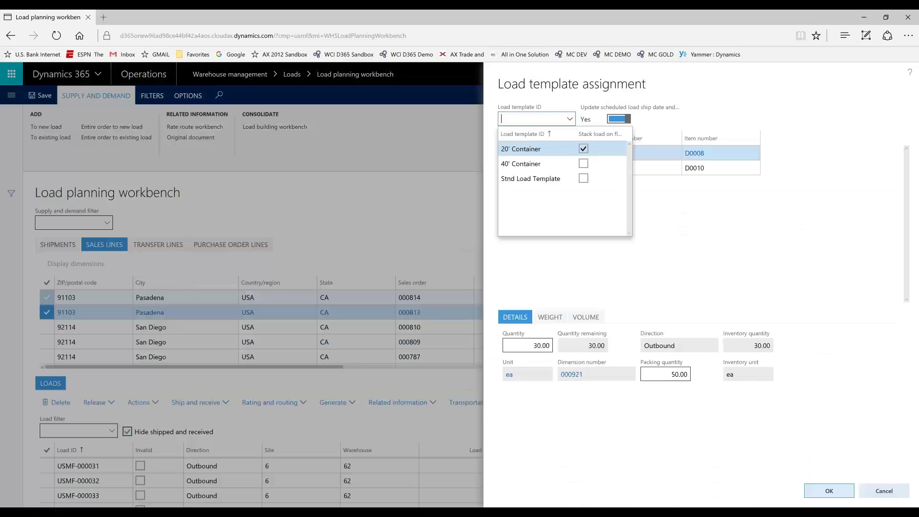
{"action": "left_click", "coordinate": [530, 149]}
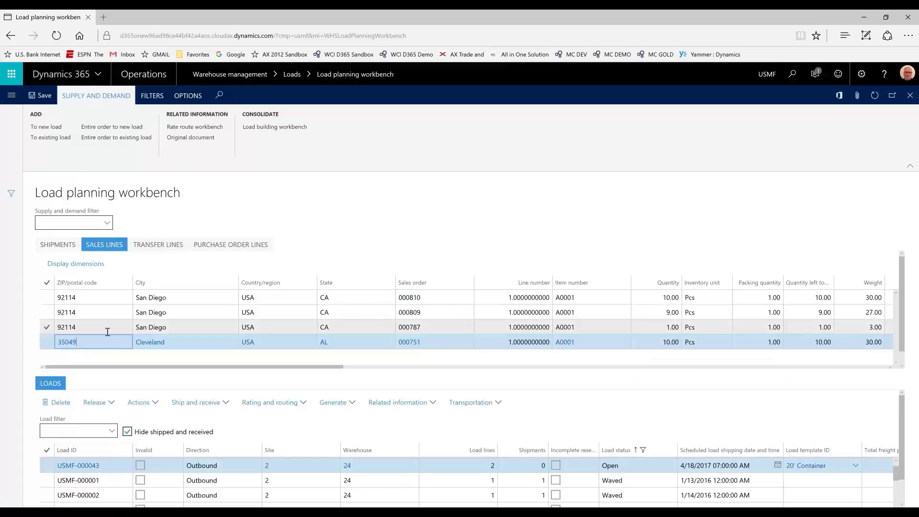
- Add the three San Diego sales lines for item A0001 to a new load using the 20' Container load template
{"action": "left_click", "coordinate": [47, 327]}
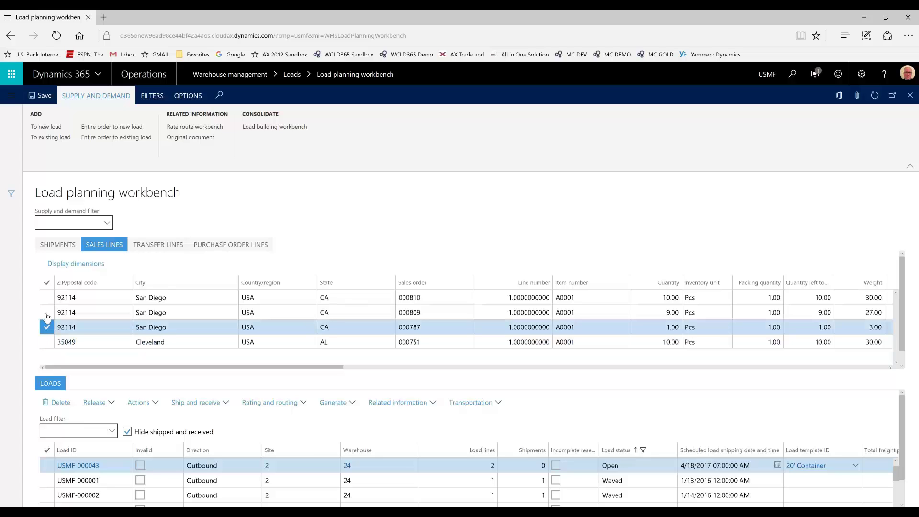
{"action": "left_click", "coordinate": [47, 297]}
{"action": "left_click", "coordinate": [47, 312]}
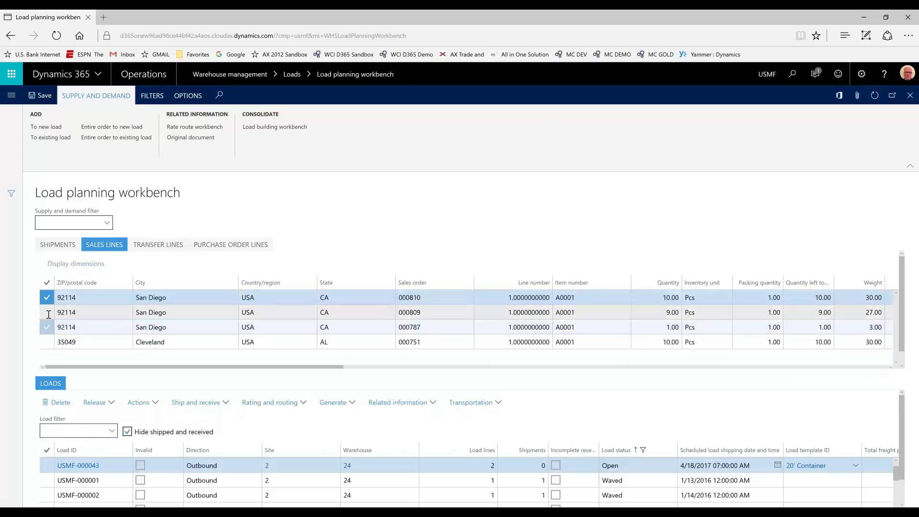
{"action": "left_click", "coordinate": [44, 127]}
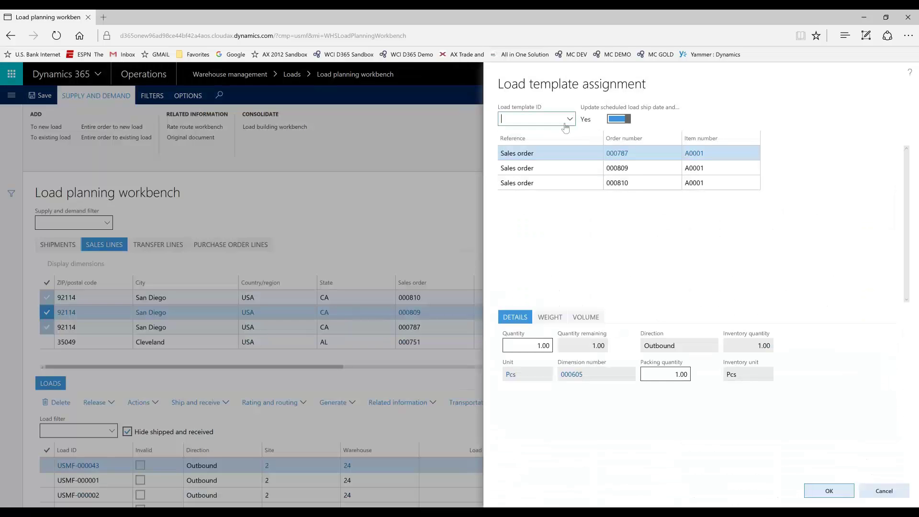
{"action": "left_click", "coordinate": [566, 122]}
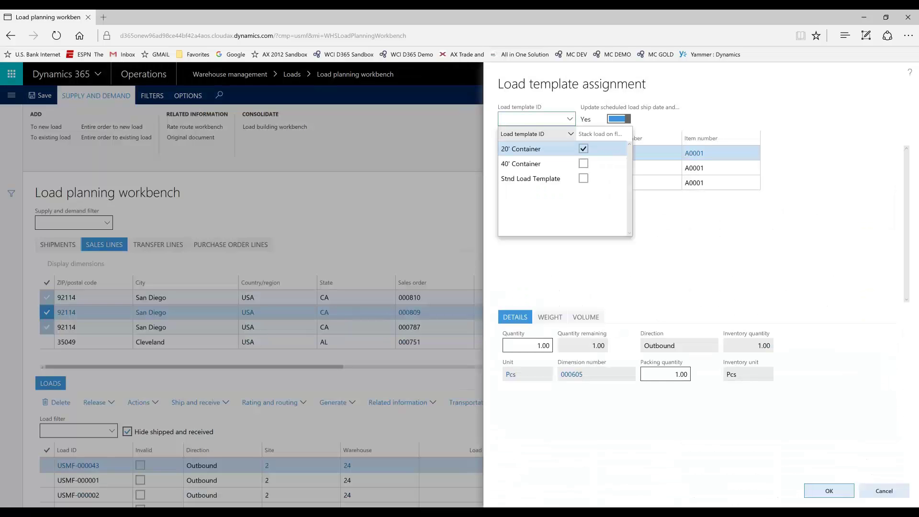
{"action": "left_click", "coordinate": [533, 149]}
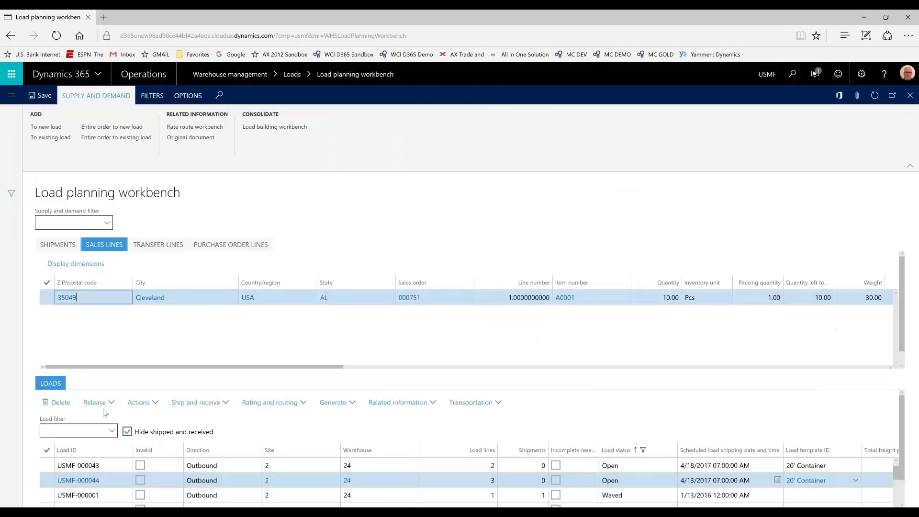
- Release the San Diego load USMF-000044 to the warehouse
{"action": "left_click", "coordinate": [109, 406]}
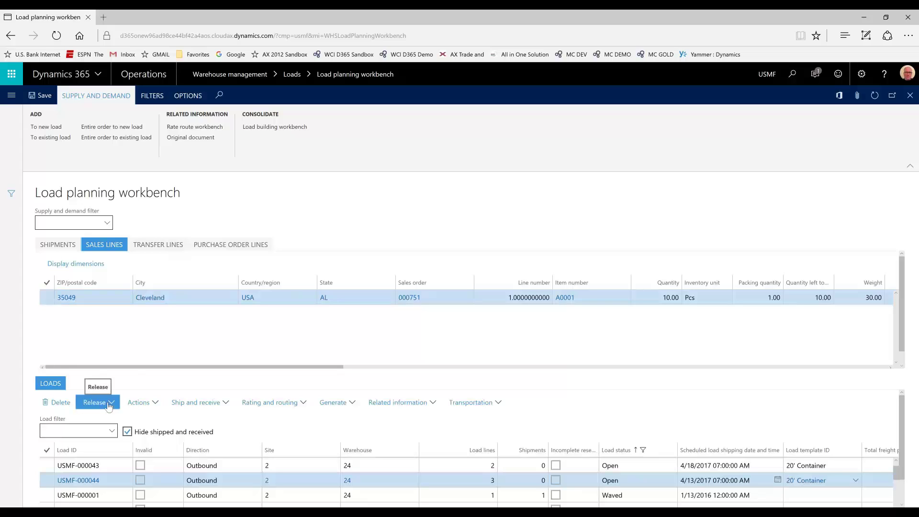
{"action": "left_click", "coordinate": [109, 406]}
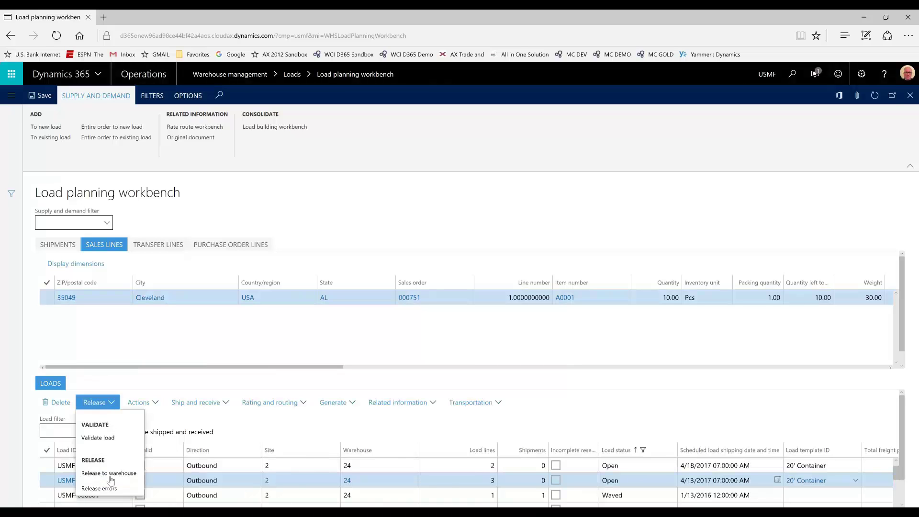
{"action": "left_click", "coordinate": [111, 474]}
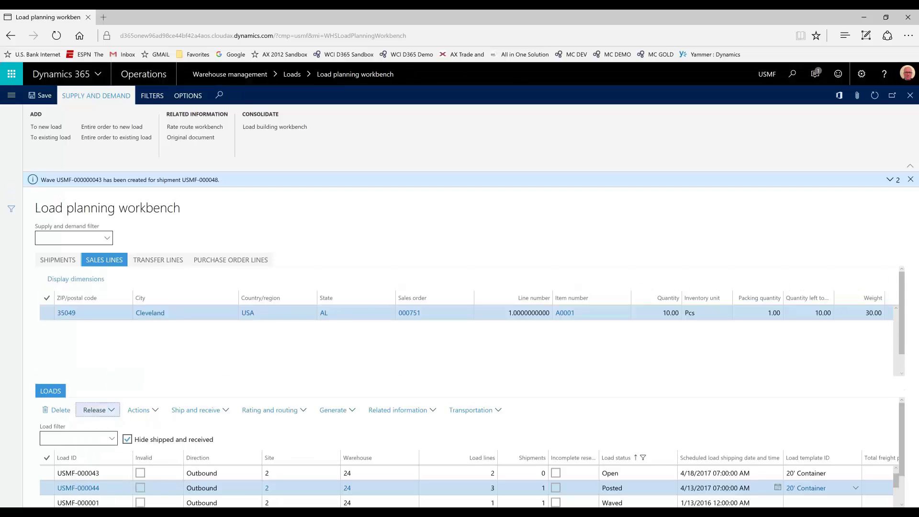
- Release the Pasadena load USMF-000043 to the warehouse
{"action": "left_click", "coordinate": [98, 473]}
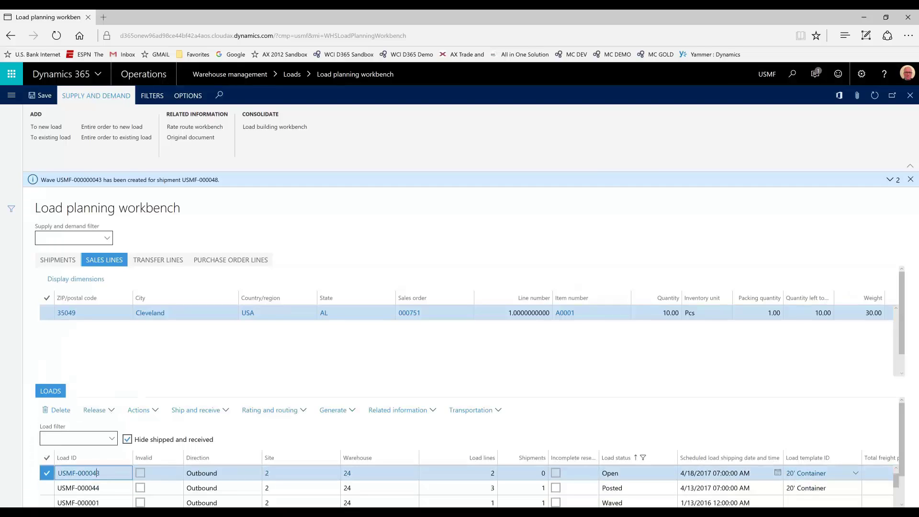
{"action": "left_click", "coordinate": [109, 413]}
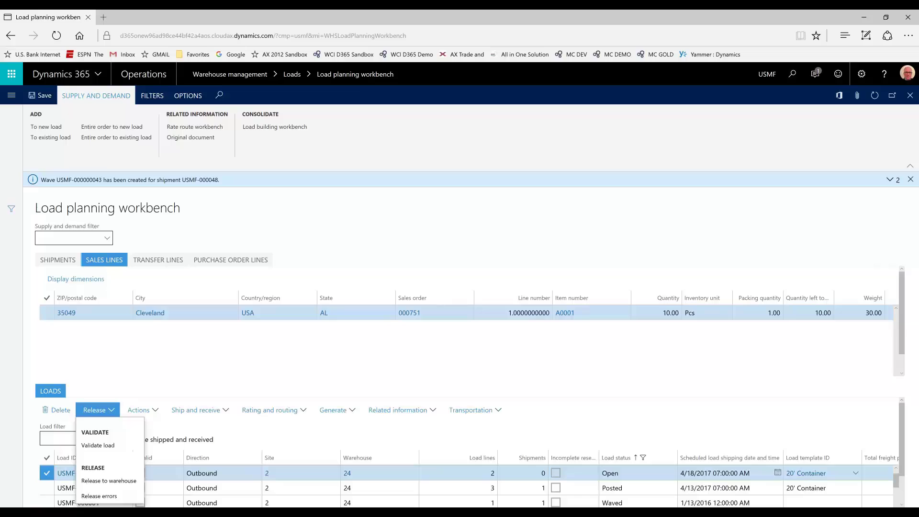
{"action": "left_click", "coordinate": [120, 481]}
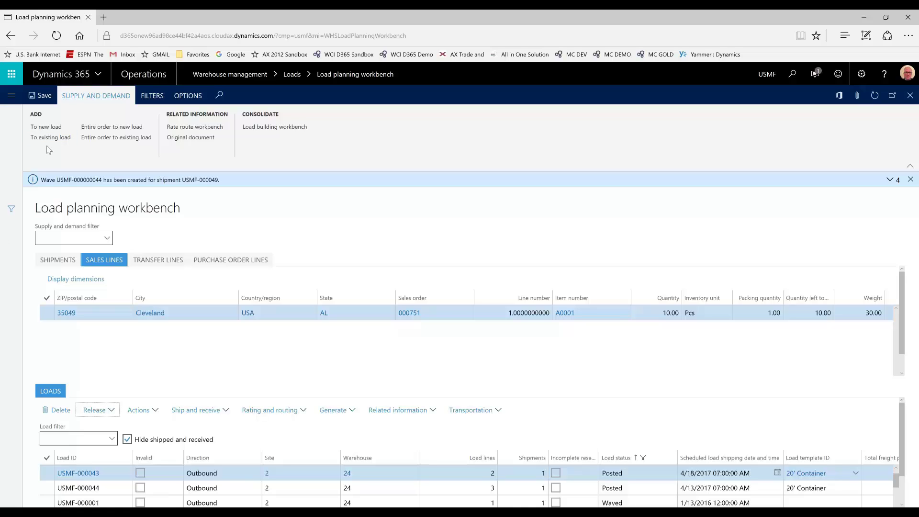
- Open the All shipments list and inspect the load details of shipment USMF-000048
{"action": "left_click", "coordinate": [11, 95]}
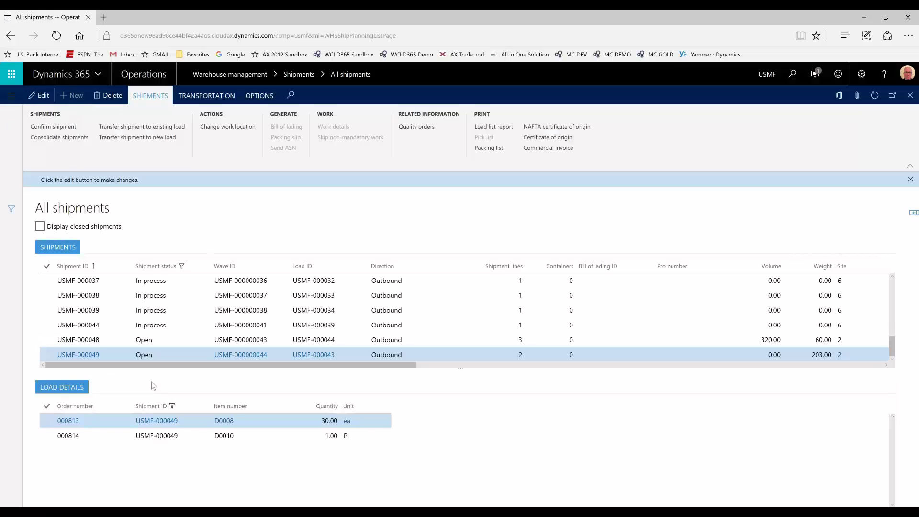
{"action": "left_click", "coordinate": [111, 341]}
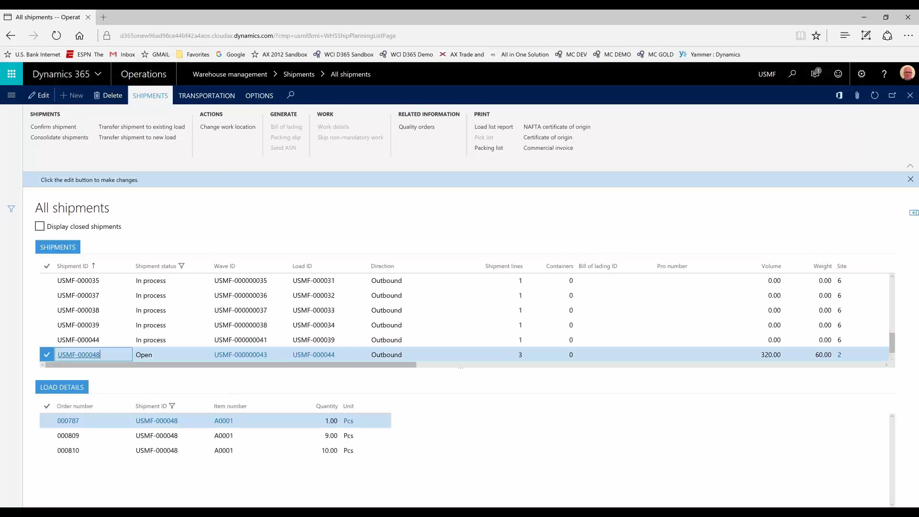
{"action": "scroll", "coordinate": [115, 347], "scroll_direction": "down", "scroll_amount": 1}
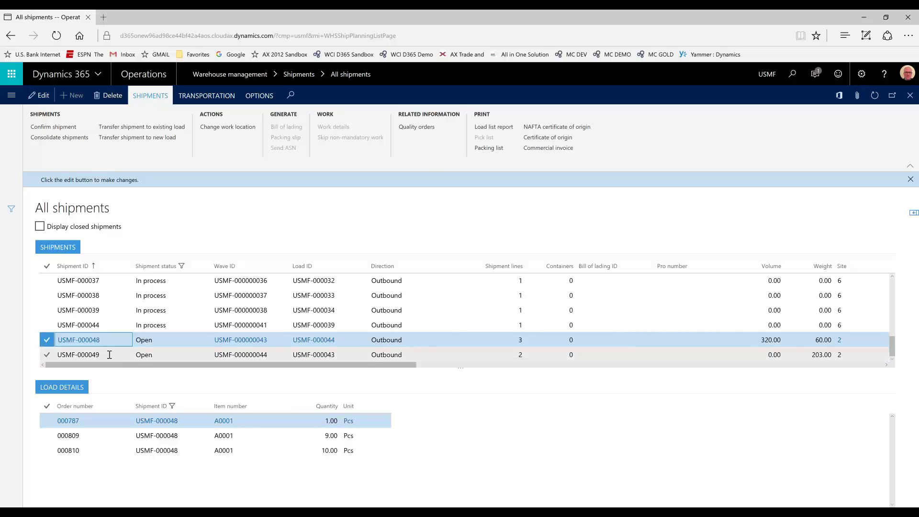
{"action": "left_click", "coordinate": [72, 422]}
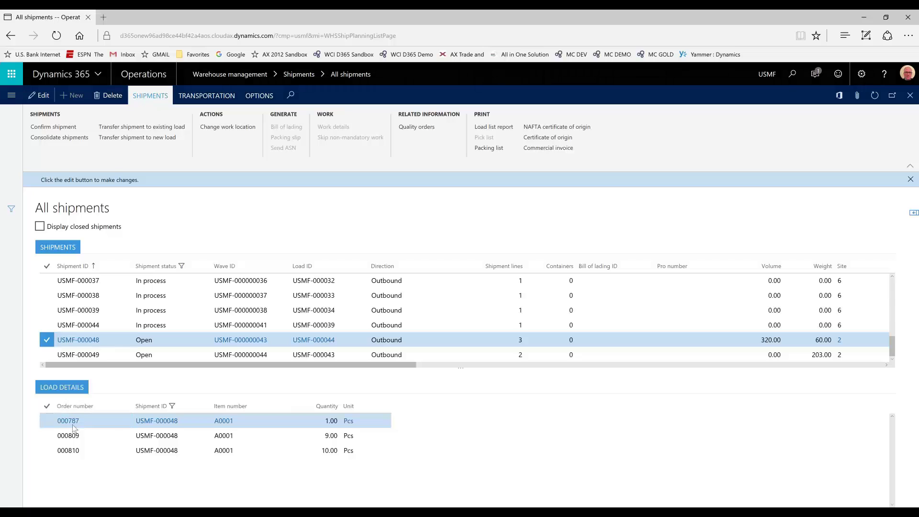
{"action": "left_click", "coordinate": [72, 423]}
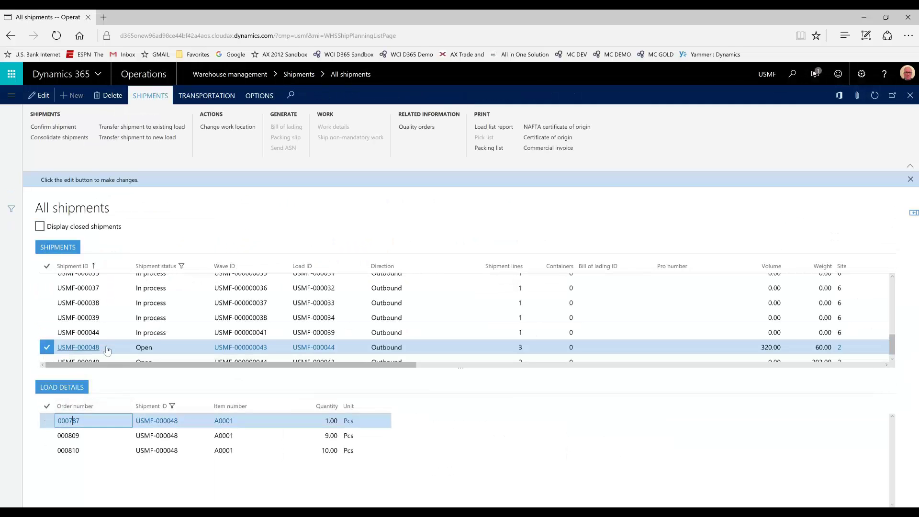
- Transfer shipment USMF-000049 to the existing load USMF-000044
{"action": "left_click", "coordinate": [97, 355]}
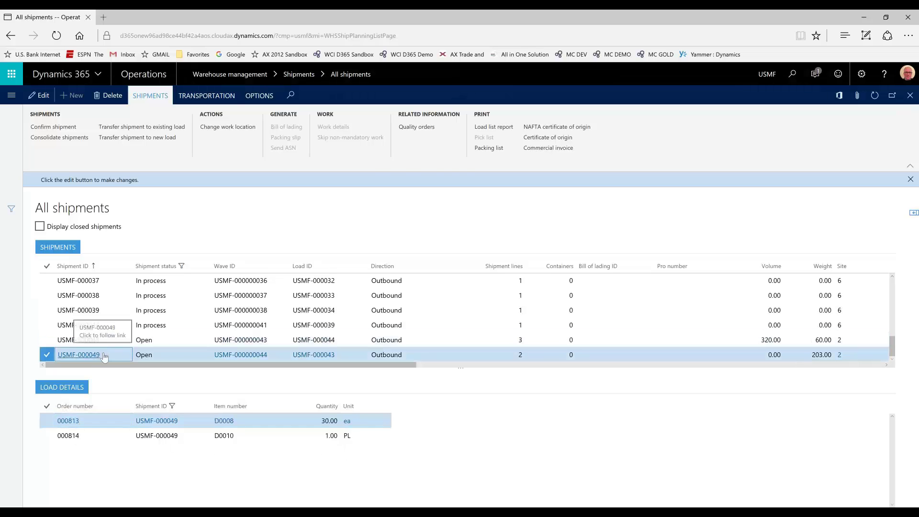
{"action": "left_click", "coordinate": [331, 343], "text": "ctrl"}
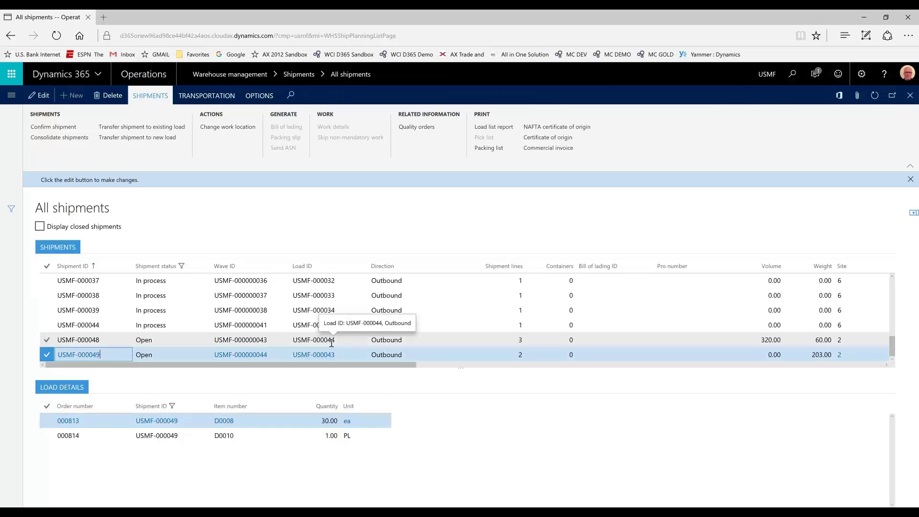
{"action": "left_click", "coordinate": [282, 349]}
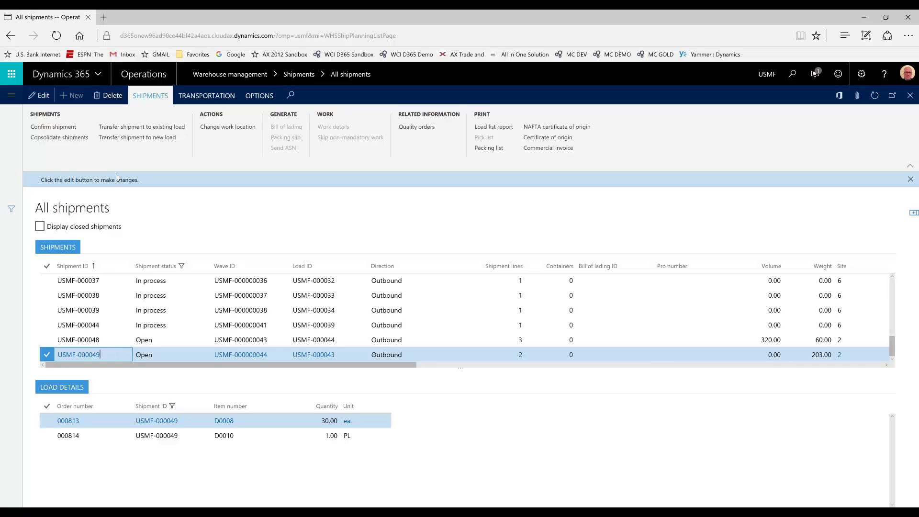
{"action": "left_click", "coordinate": [127, 127]}
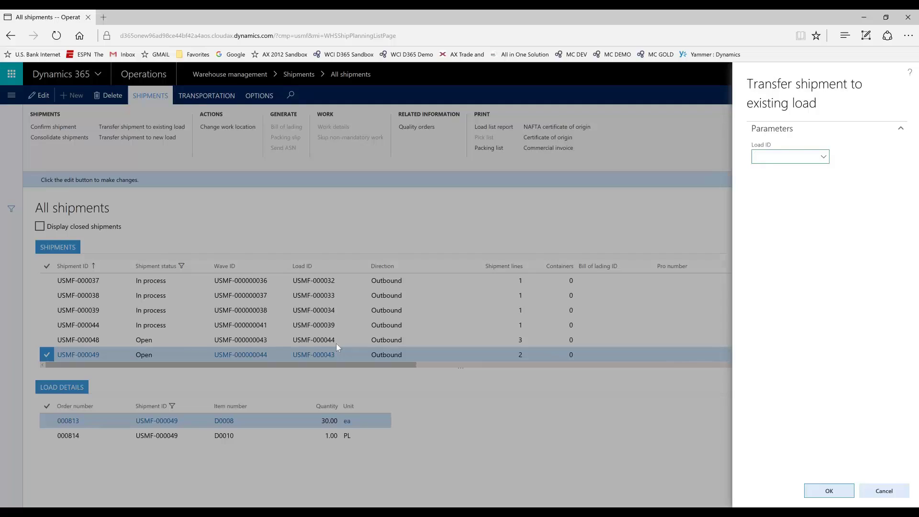
{"action": "left_click", "coordinate": [824, 157]}
{"action": "scroll", "coordinate": [827, 213], "scroll_direction": "down", "scroll_amount": 6}
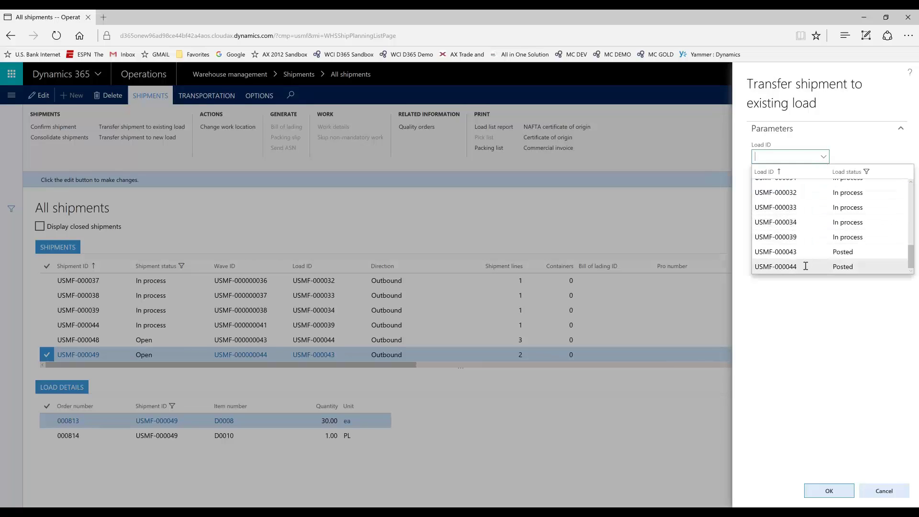
{"action": "left_click", "coordinate": [807, 265]}
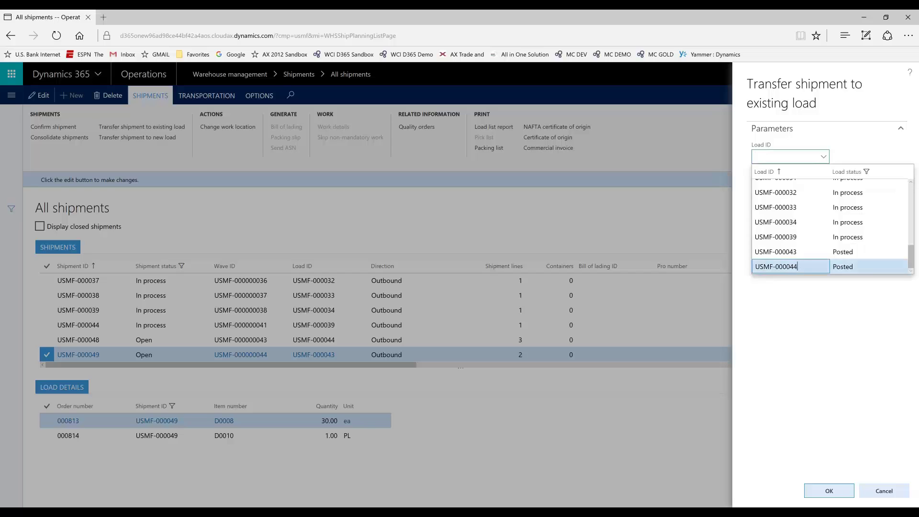
{"action": "left_click", "coordinate": [814, 491]}
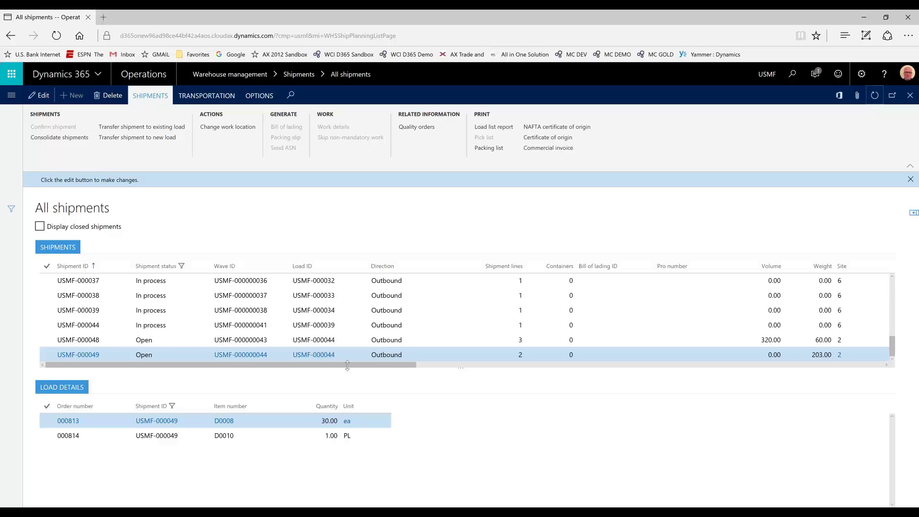
- Process and release wave USMF-000000044 of shipment USMF-000049, returning to the shipments list
{"action": "left_click", "coordinate": [255, 357]}
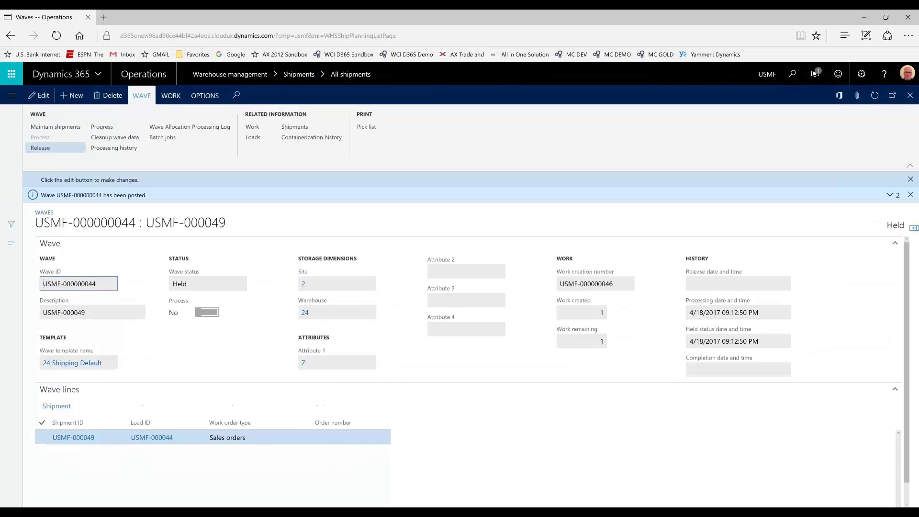
{"action": "left_click", "coordinate": [42, 150]}
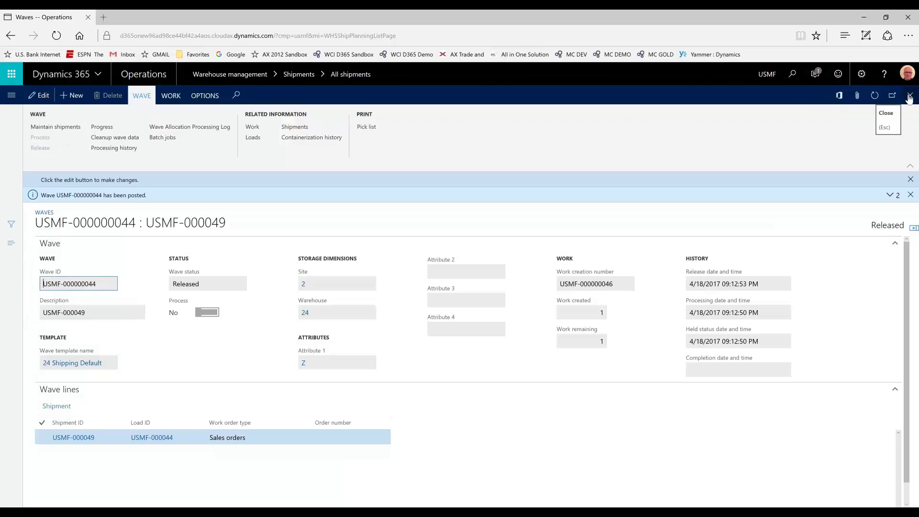
{"action": "left_click", "coordinate": [911, 96]}
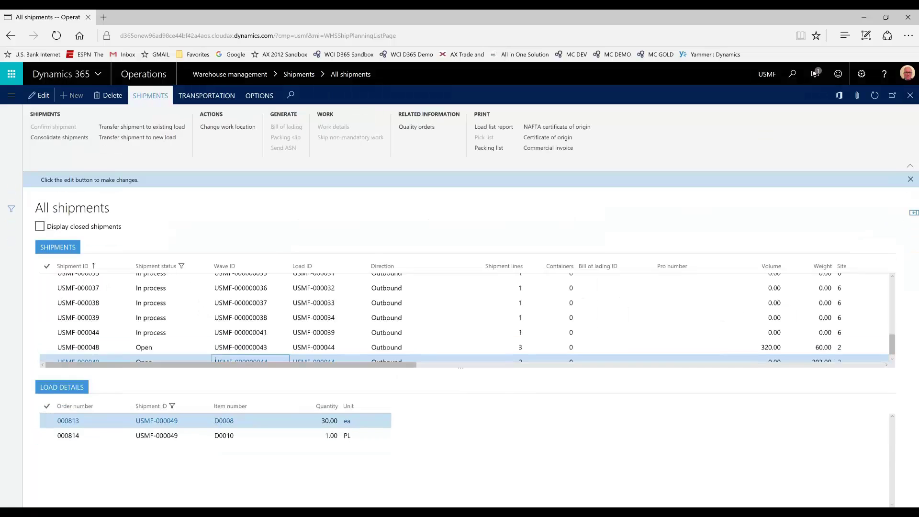
- Process and release wave USMF-000000043 of shipment USMF-000048, and close the wave record
{"action": "left_click", "coordinate": [237, 349]}
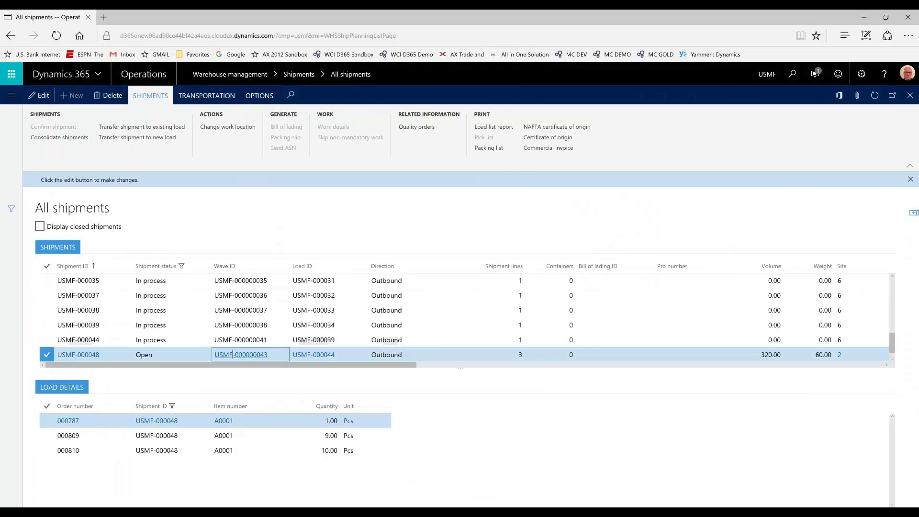
{"action": "left_click", "coordinate": [248, 354]}
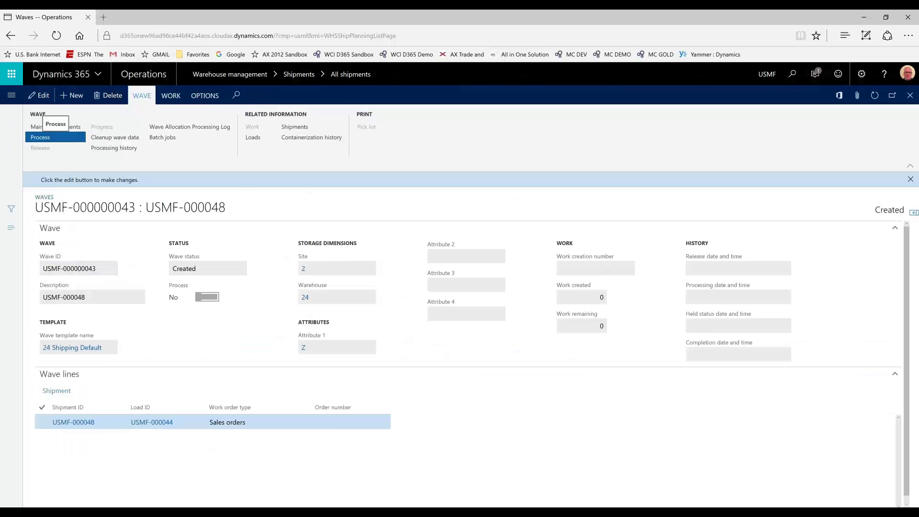
{"action": "left_click", "coordinate": [40, 138]}
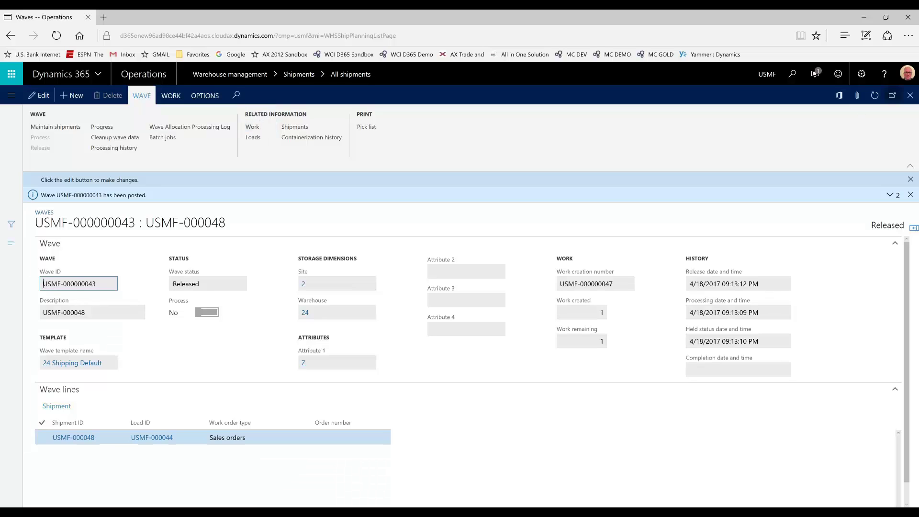
{"action": "left_click", "coordinate": [910, 98]}
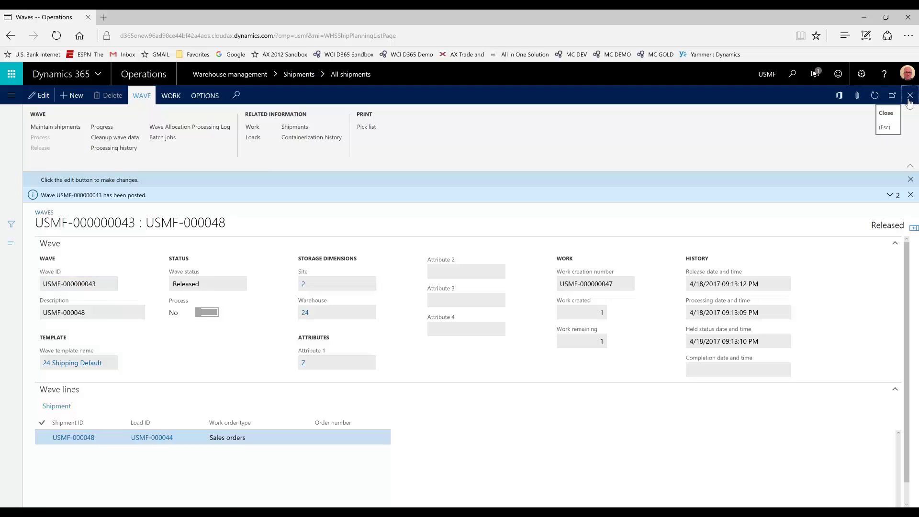
{"action": "key", "text": "Escape"}
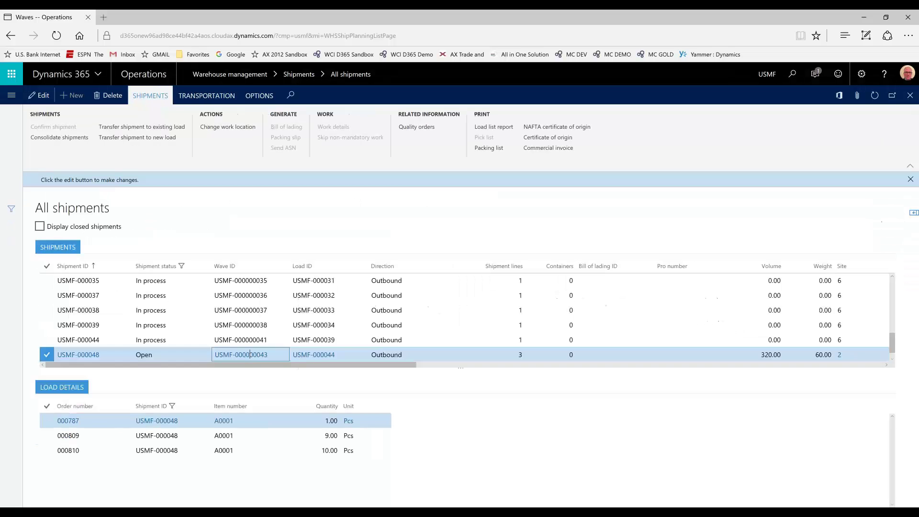